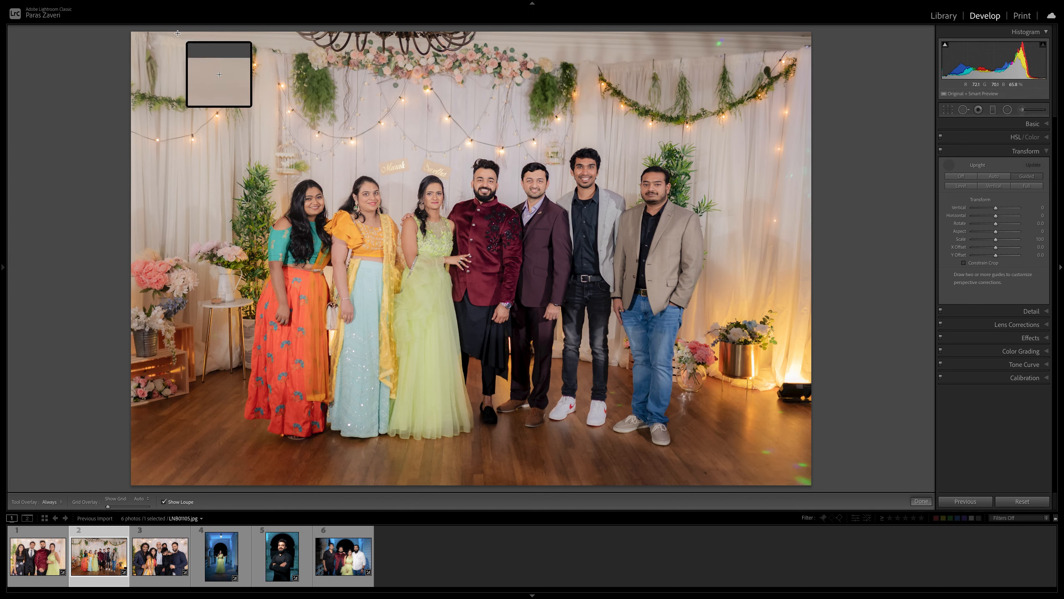
# Step: Straighten the second photo with Guided Upright guides along the ceiling edge, the backdrop's far-right vertical edge and the floor line, and compare before and after
pyautogui.moveTo(178, 33); pyautogui.dragTo(744, 48)
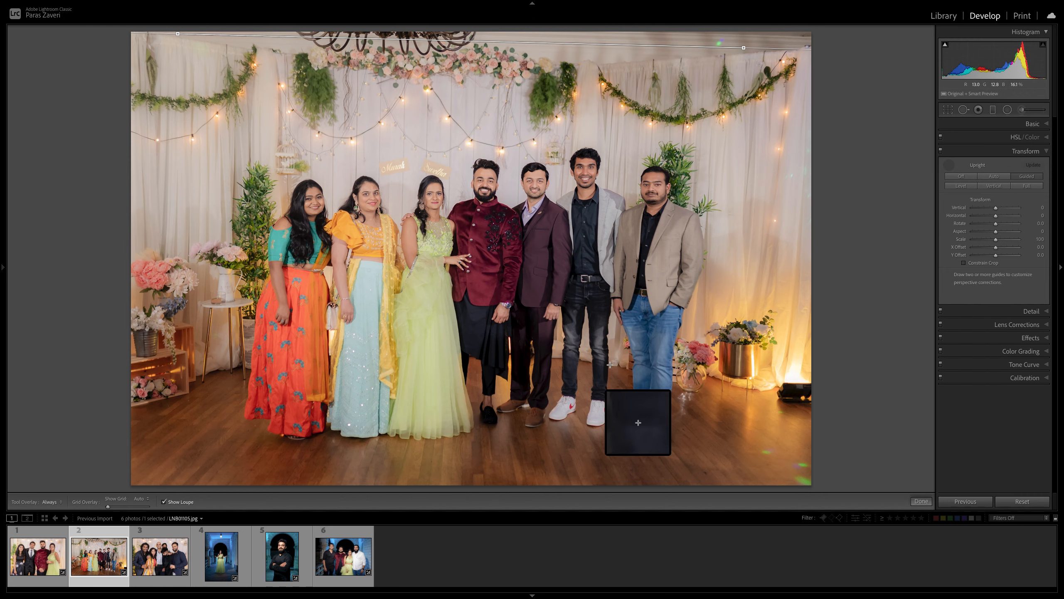
pyautogui.moveTo(805, 50)
pyautogui.mouseDown()
pyautogui.moveTo(790, 351)
pyautogui.moveTo(788, 299)
pyautogui.mouseUp()
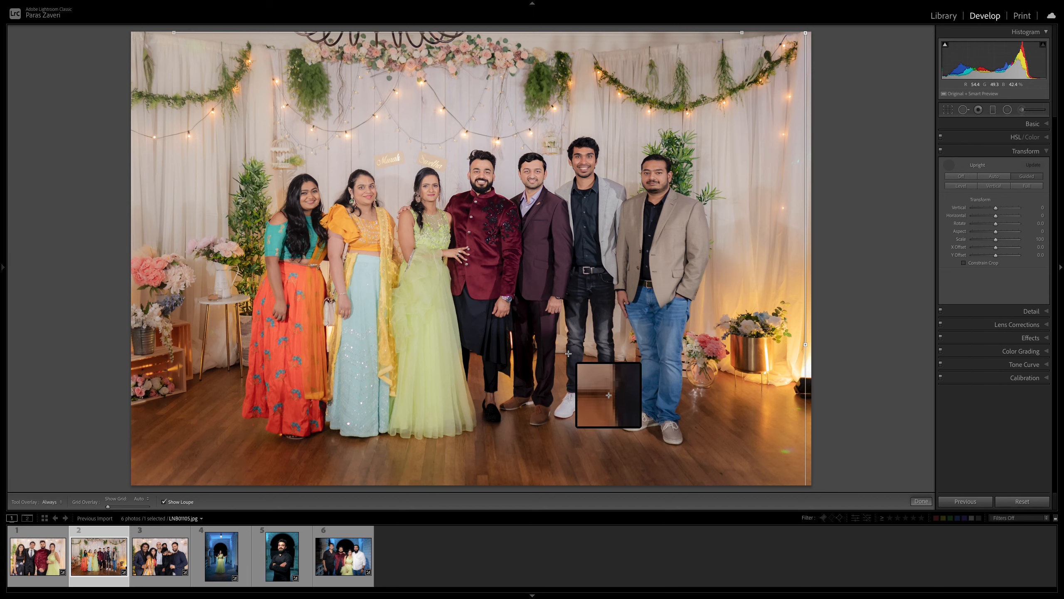
pyautogui.moveTo(565, 352); pyautogui.dragTo(269, 348)
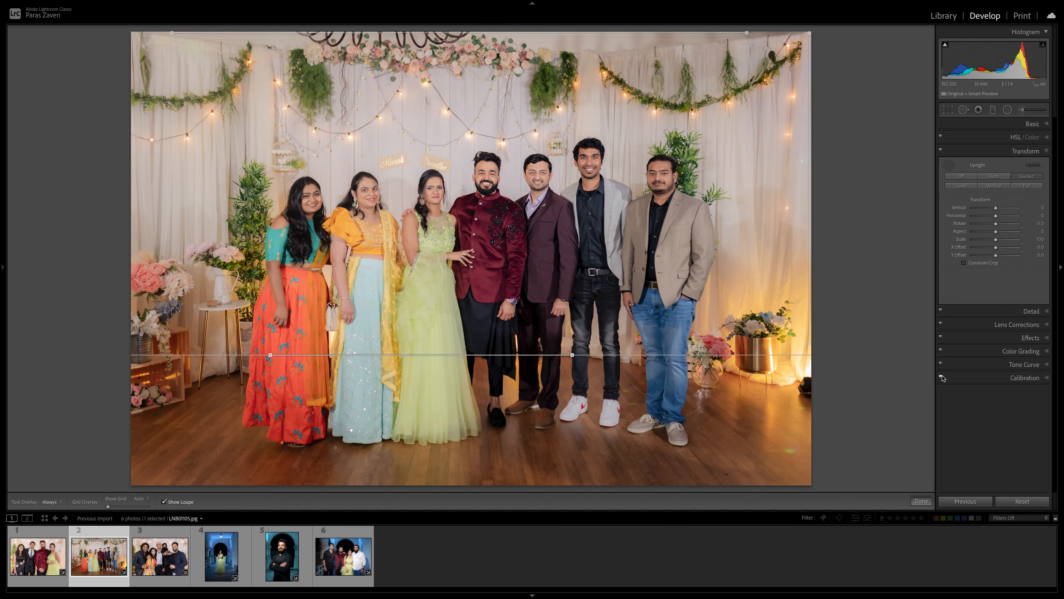
pyautogui.click(922, 501)
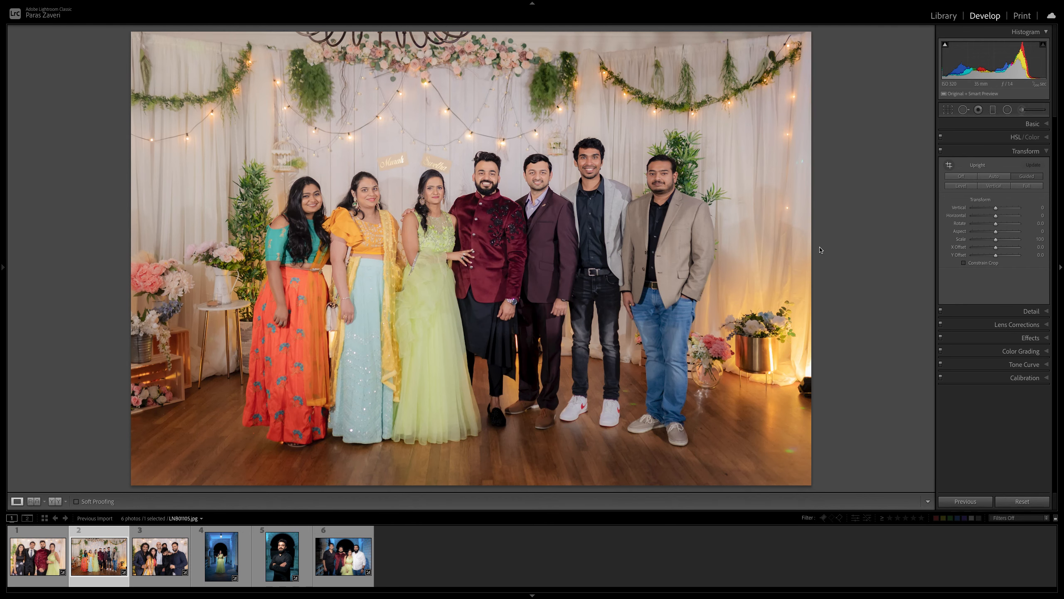
pyautogui.press('\\')
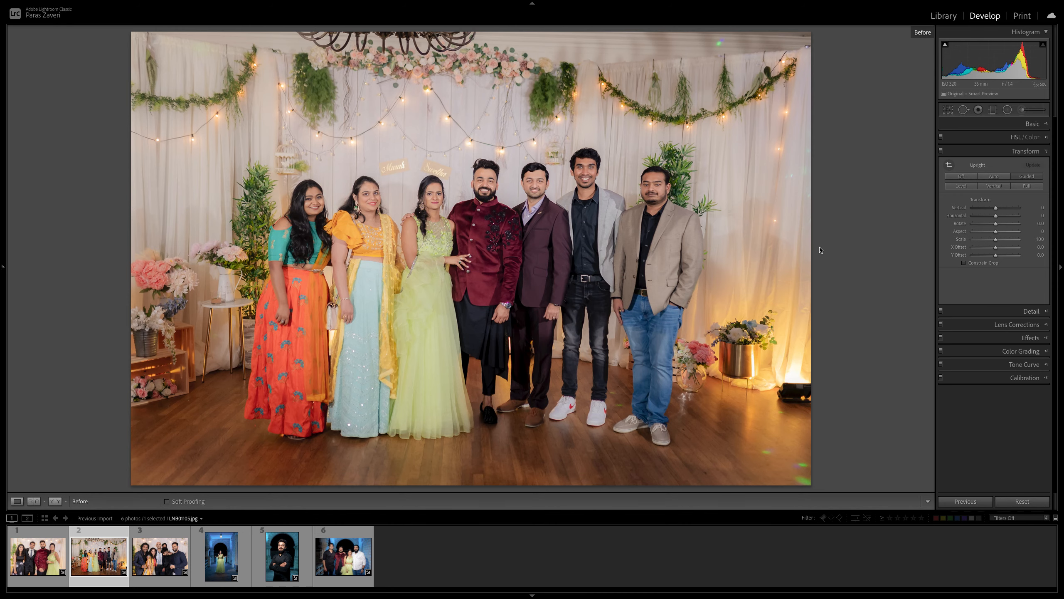
pyautogui.press('\\')
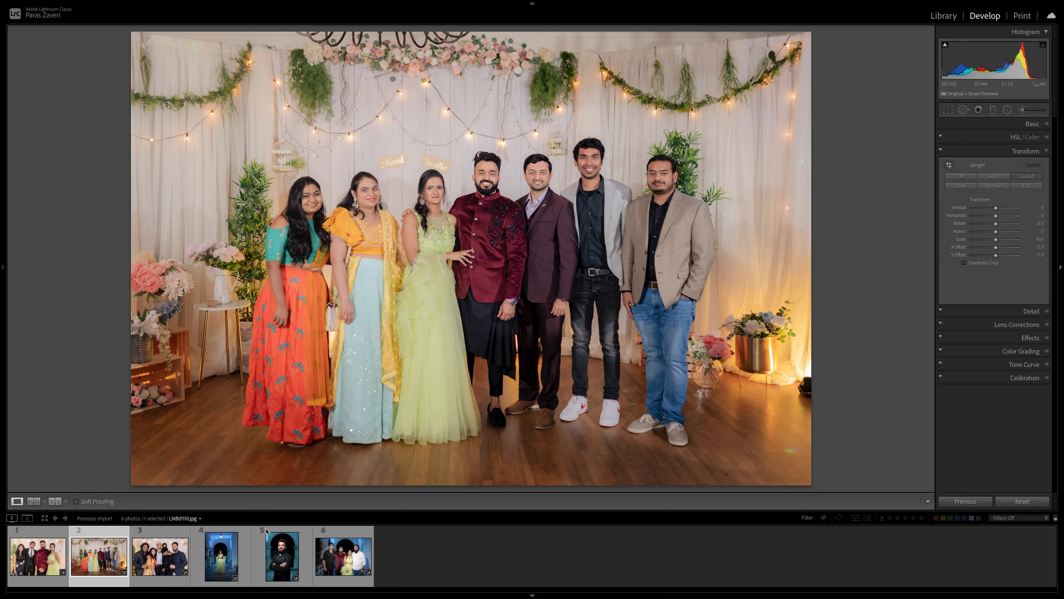
# Step: Straighten the third photo with two vertical Guided Upright guides along the backdrop lines near its left and right edges
pyautogui.click(159, 567)
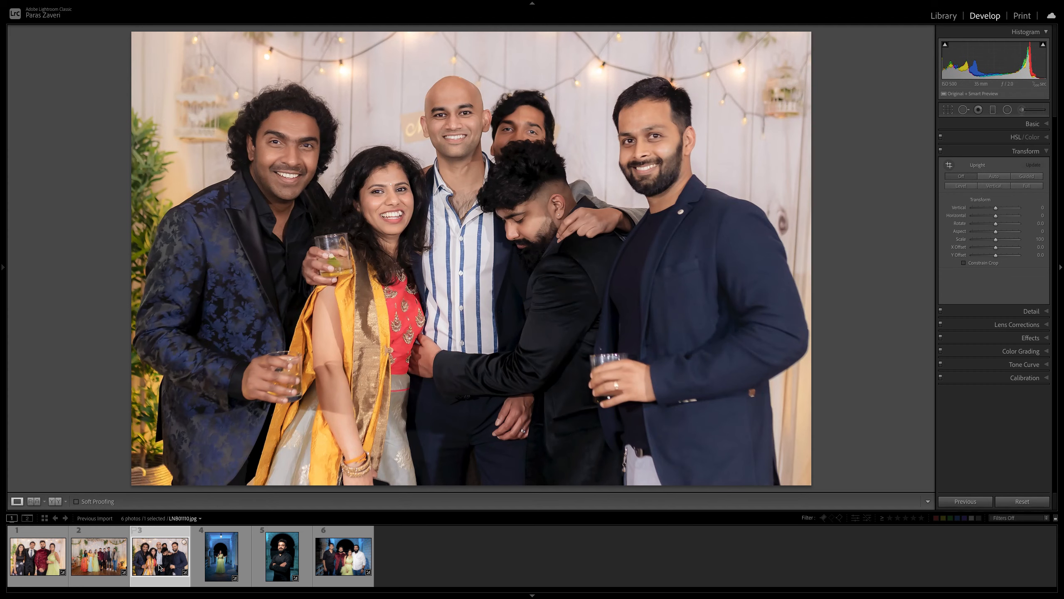
pyautogui.click(1031, 124)
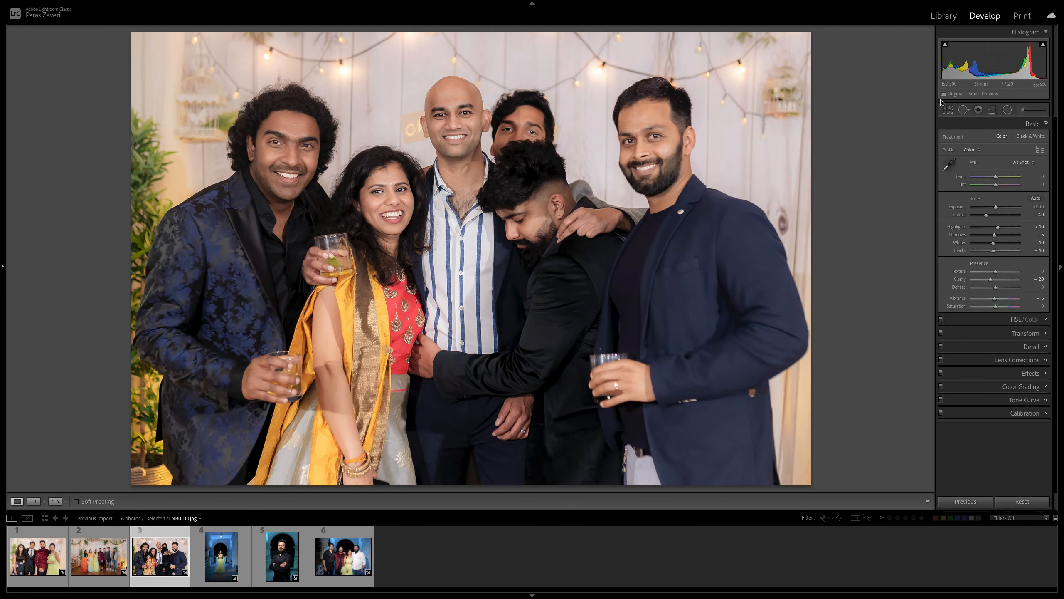
pyautogui.click(1025, 333)
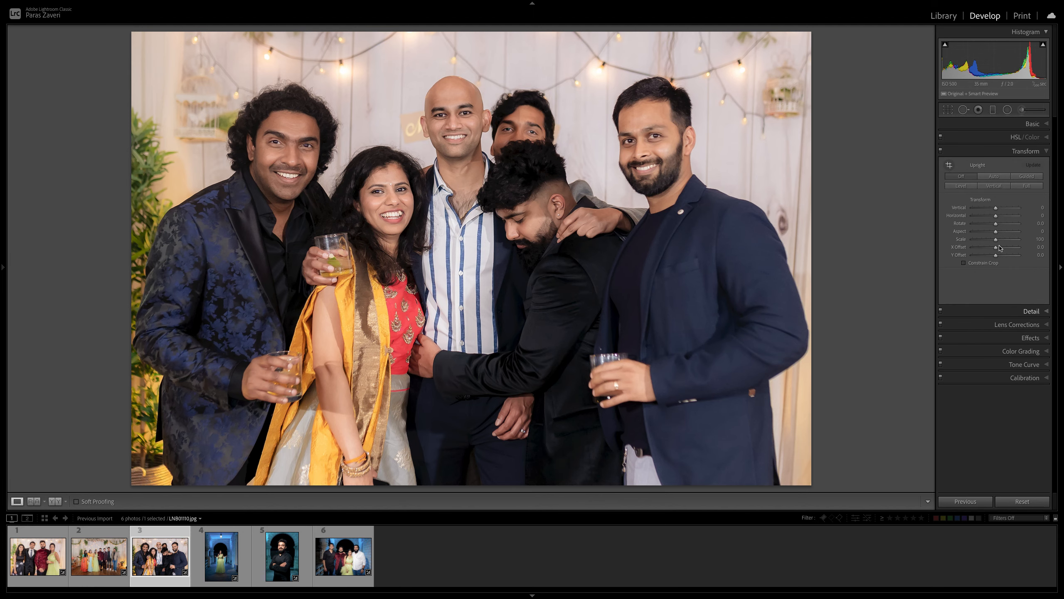
pyautogui.click(949, 166)
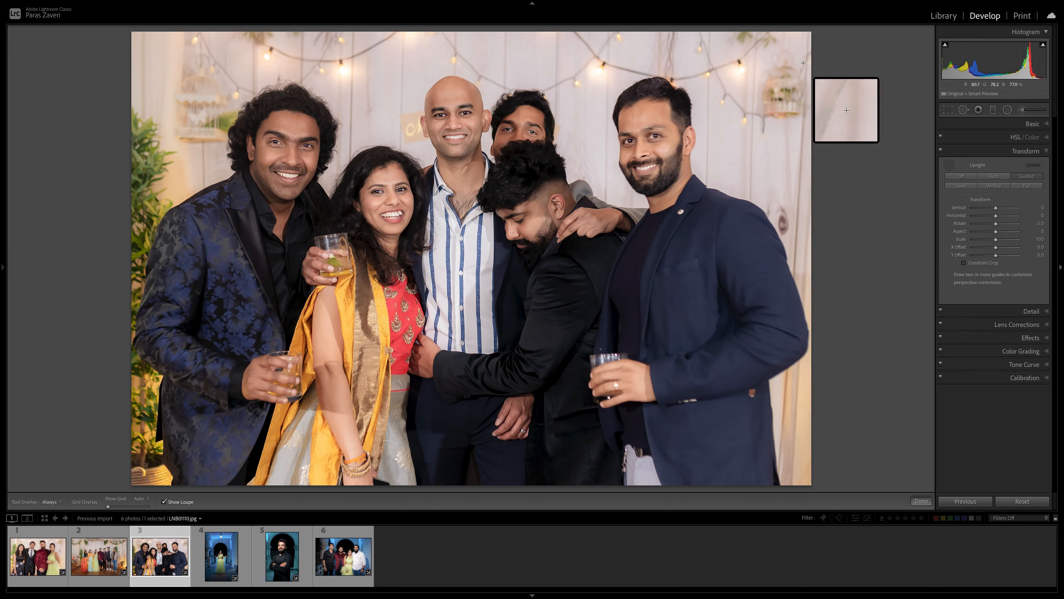
pyautogui.moveTo(809, 36); pyautogui.dragTo(780, 474)
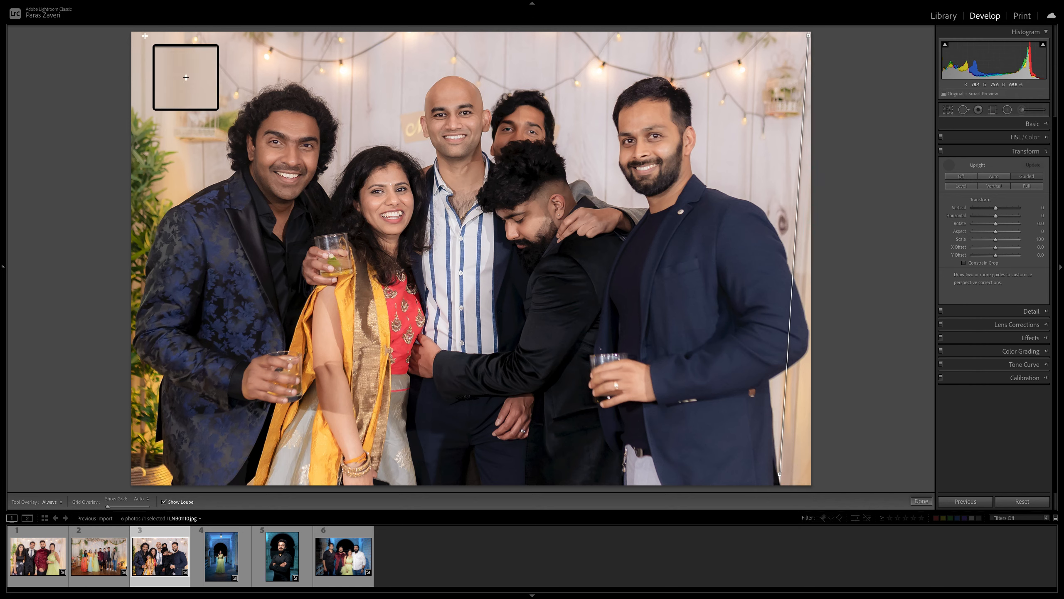
pyautogui.moveTo(144, 35); pyautogui.dragTo(149, 443)
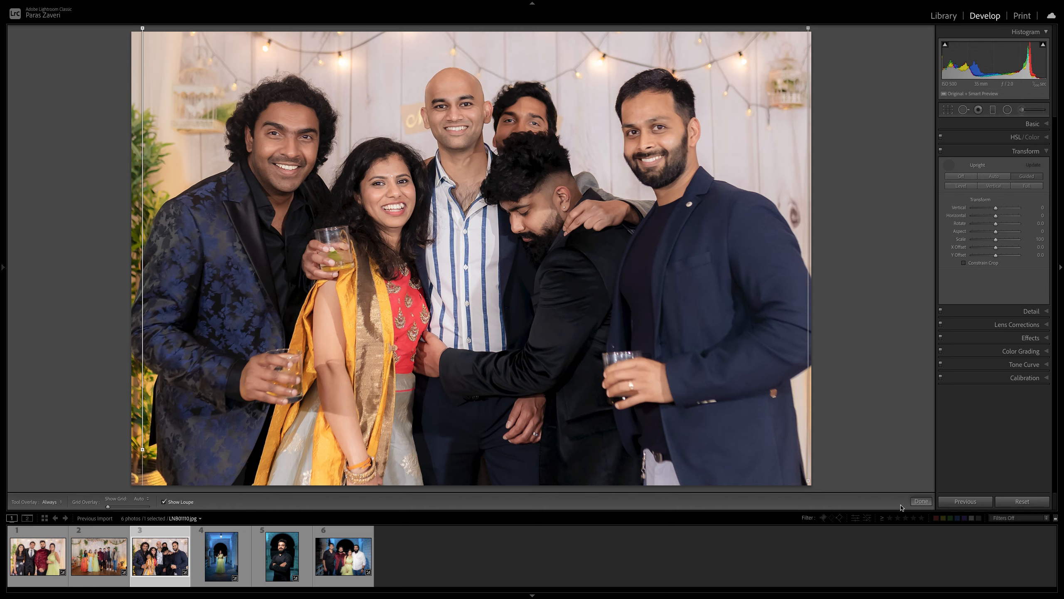
pyautogui.click(914, 503)
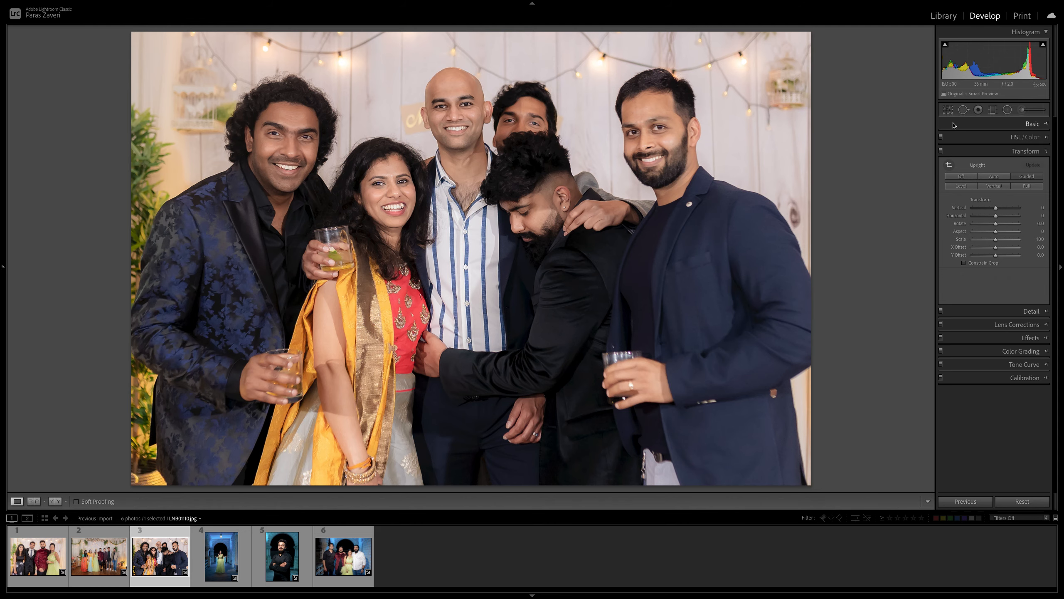
# Step: Check the third photo's crop frame and compare the perspective correction with the original version
pyautogui.click(946, 165)
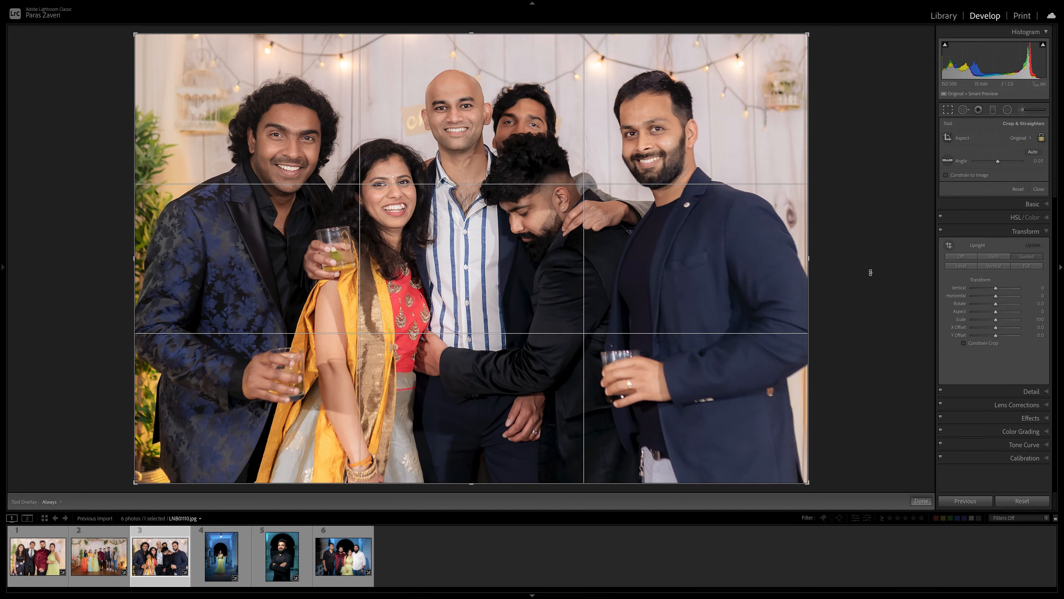
pyautogui.press('r')
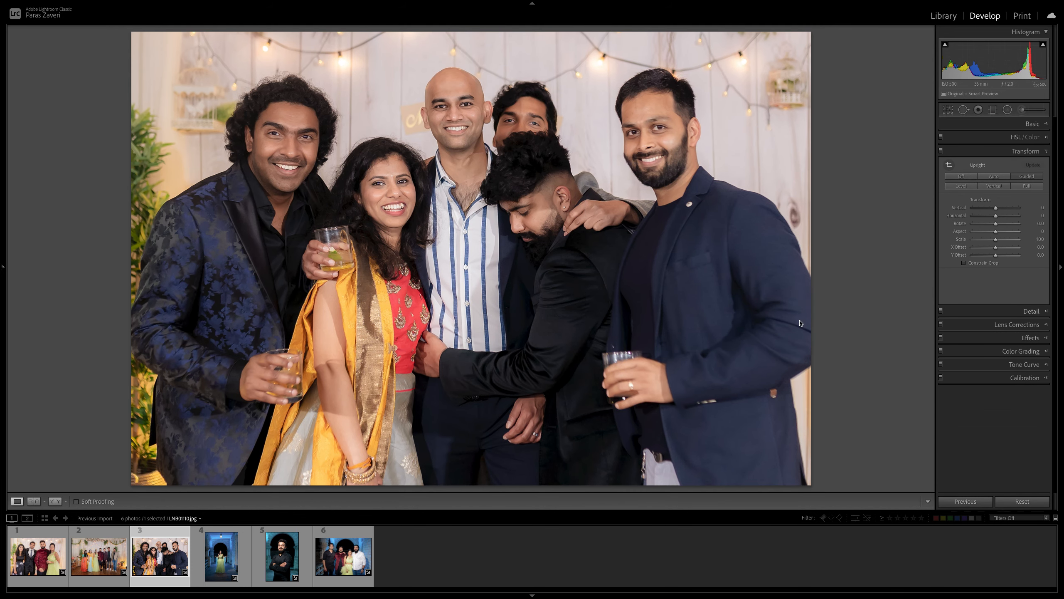
pyautogui.press('\\')
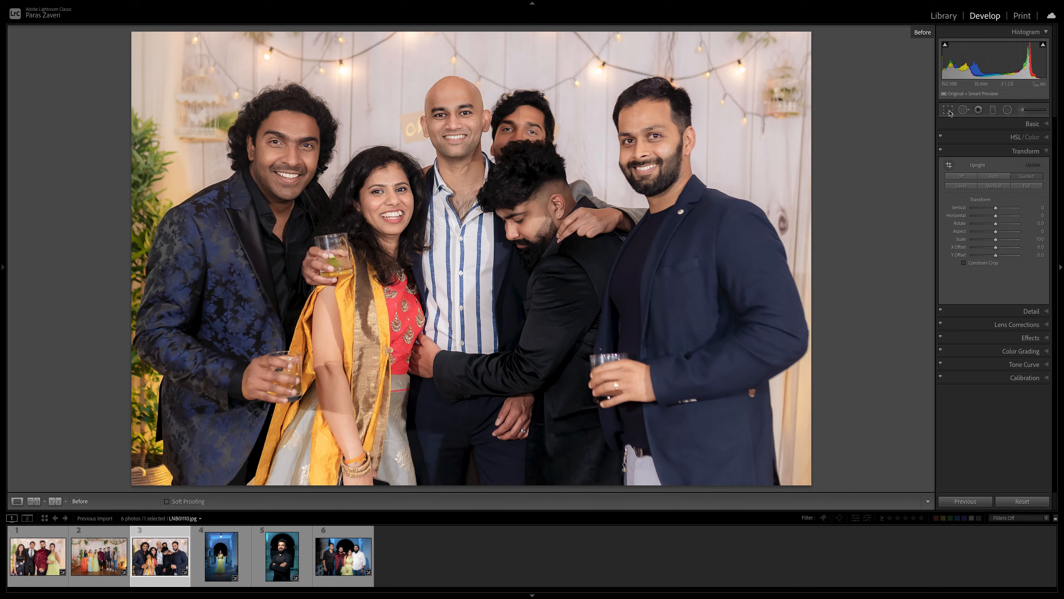
pyautogui.press('\\')
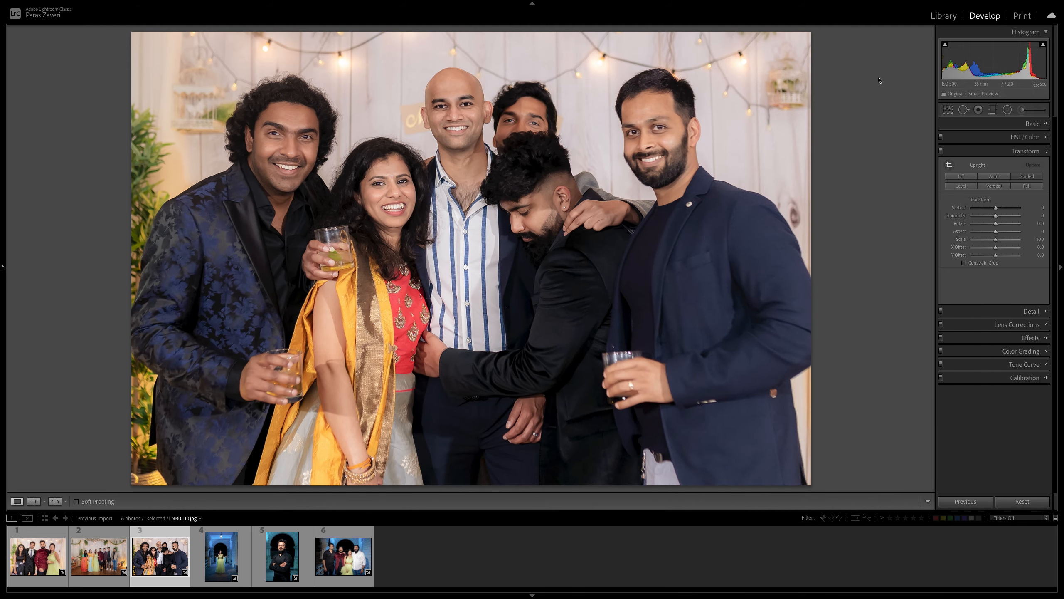
pyautogui.click(949, 109)
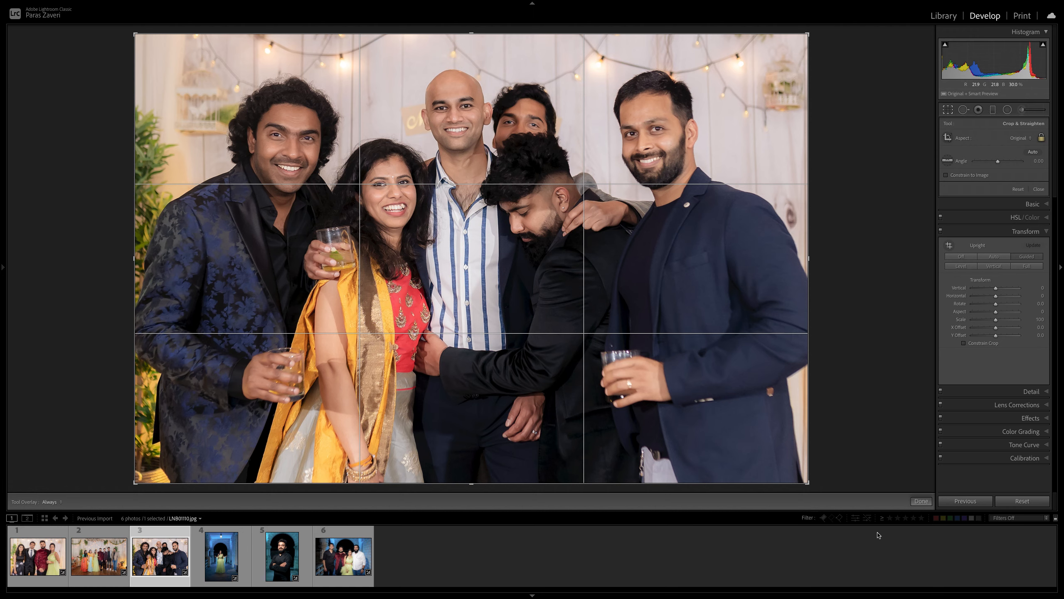
pyautogui.click(921, 501)
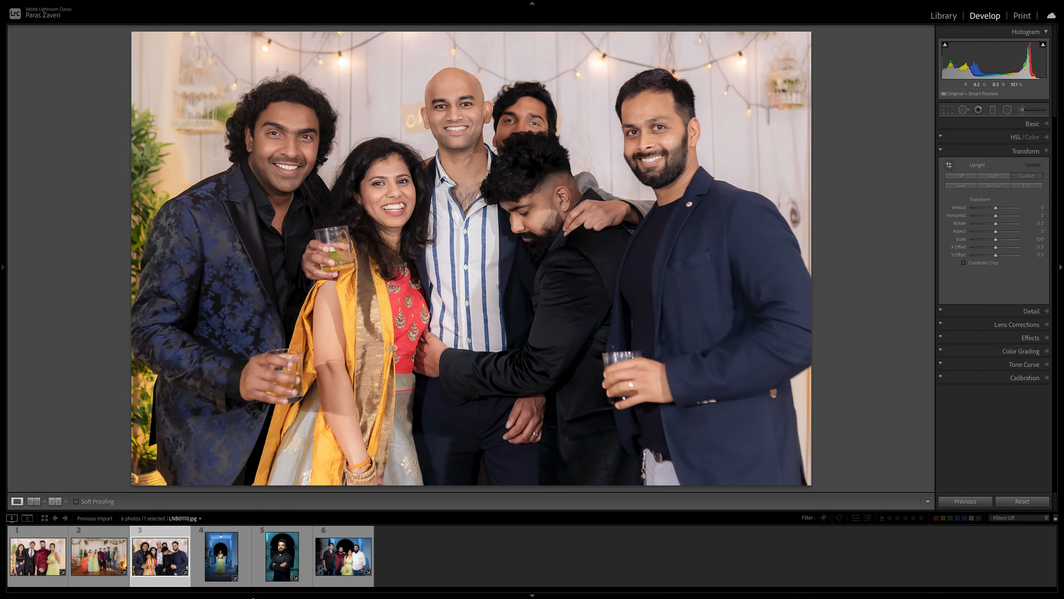
# Step: Straighten the fifth photo with vertical Guided Upright guides on both pillars and a horizontal guide at the step, and compare before and after
pyautogui.click(286, 562)
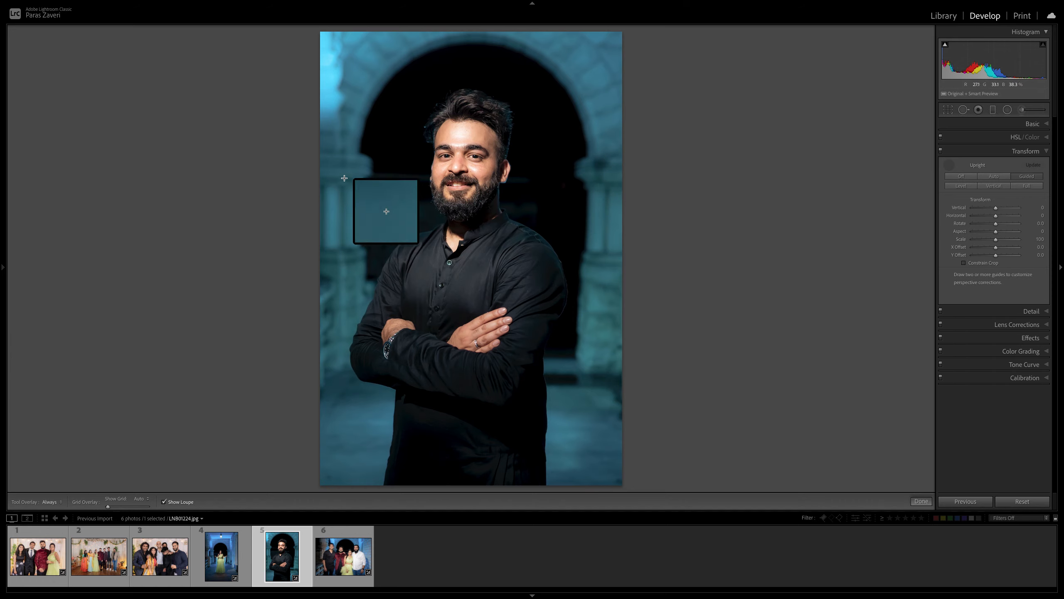
pyautogui.moveTo(342, 188); pyautogui.dragTo(348, 341)
pyautogui.moveTo(607, 188); pyautogui.dragTo(604, 359)
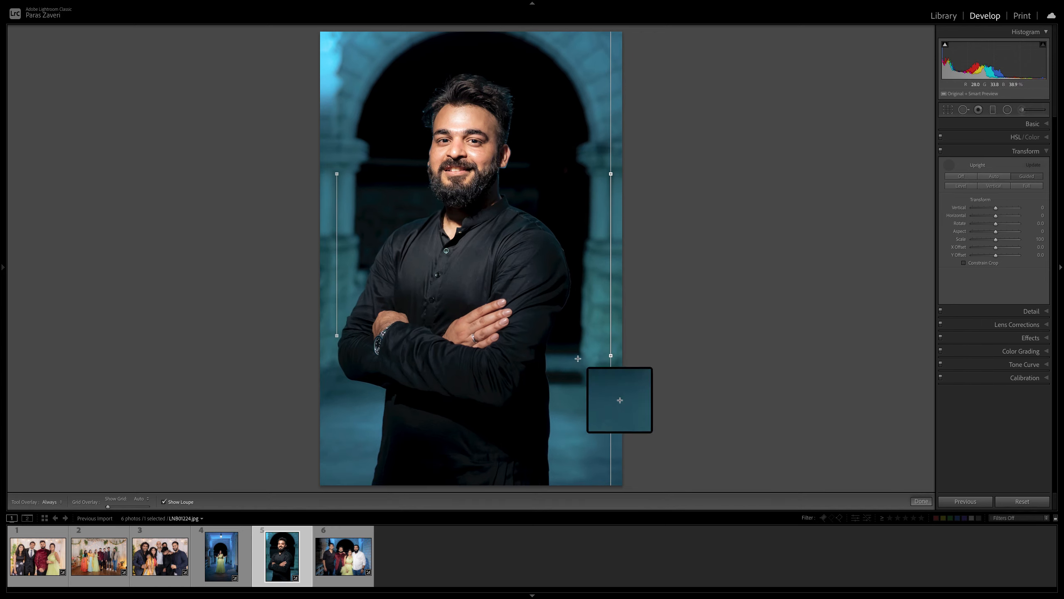
pyautogui.moveTo(578, 355); pyautogui.dragTo(360, 349)
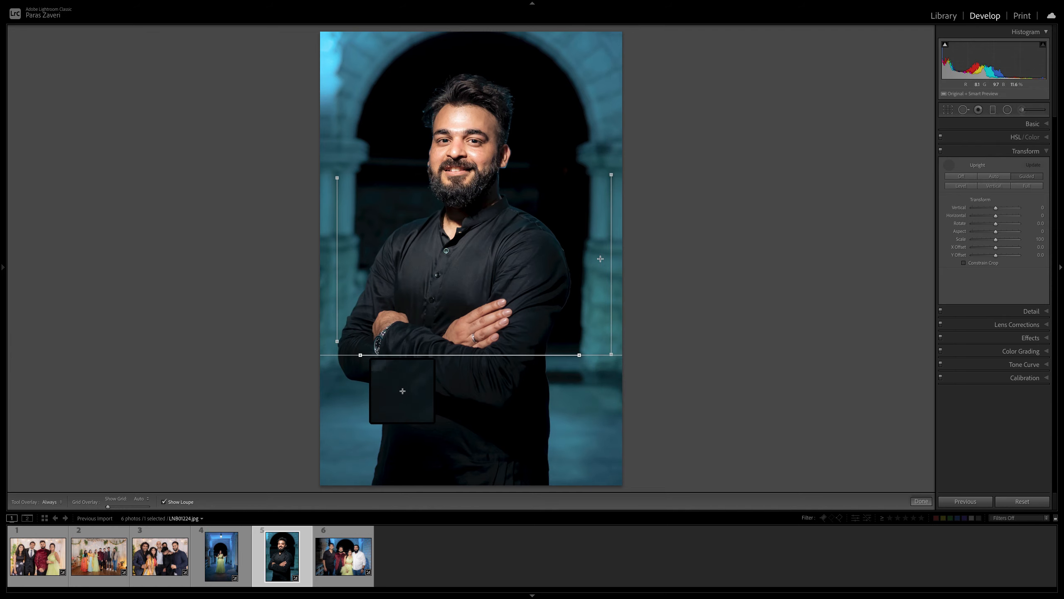
pyautogui.click(918, 500)
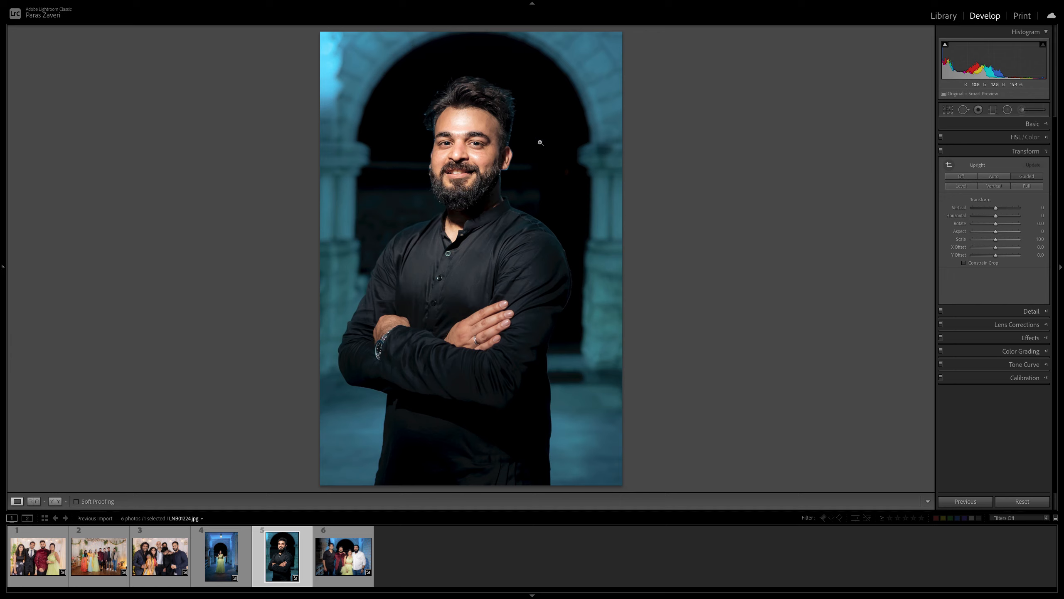
pyautogui.press('\\')
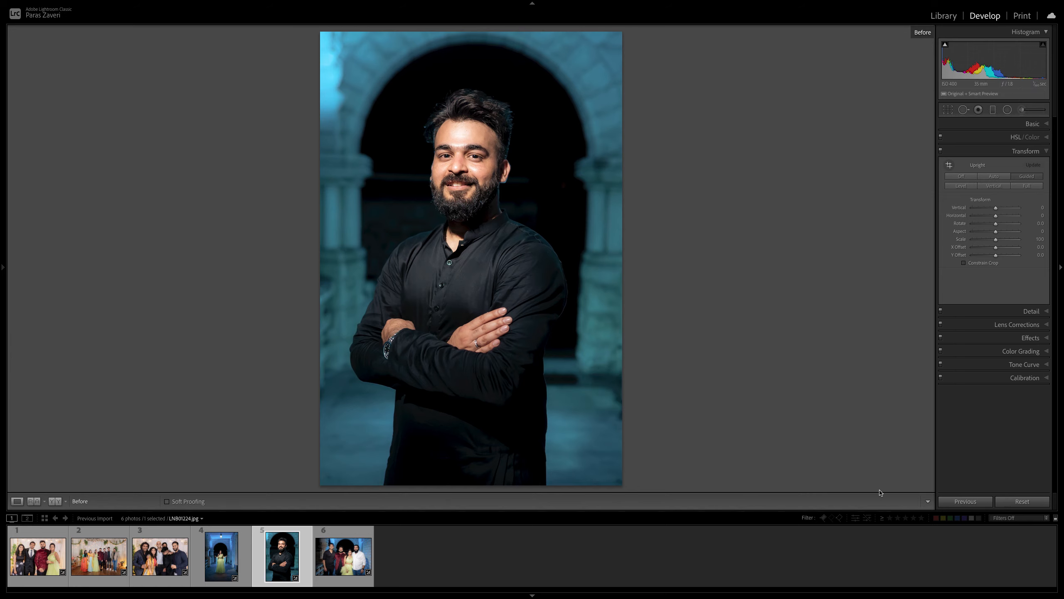
pyautogui.press('\\')
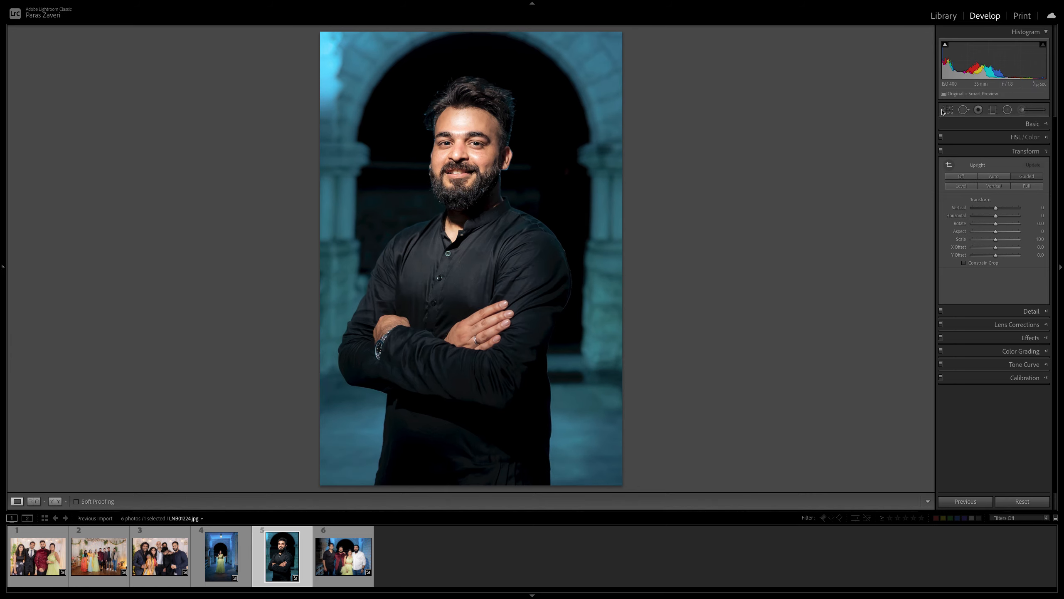
# Step: Reposition the fifth photo's right vertical guide onto the inner edge of the pillar and fine-tune its lower end
pyautogui.hotkey('shift', 't')
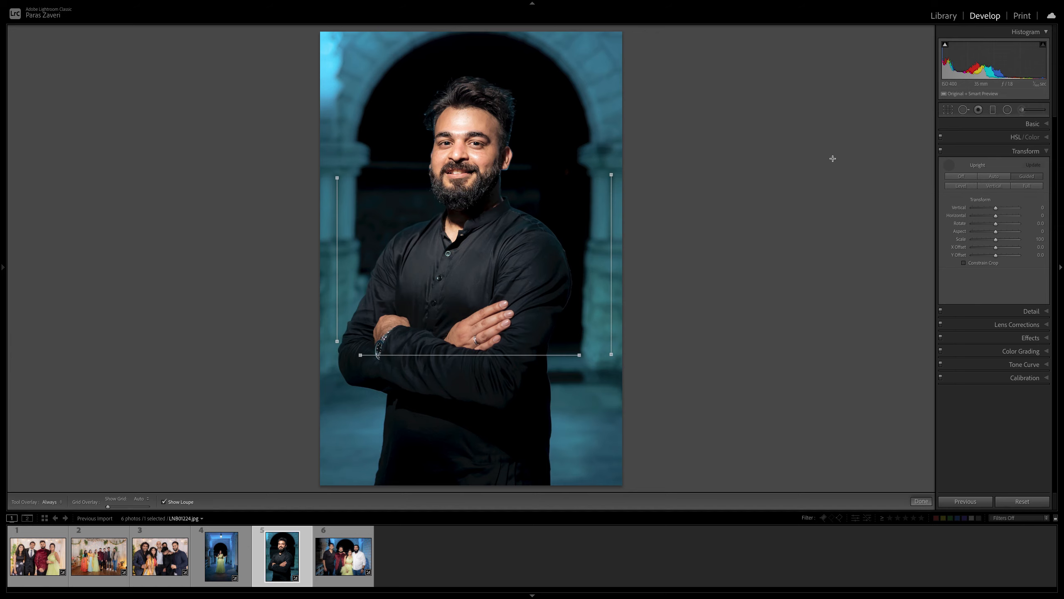
pyautogui.moveTo(610, 242)
pyautogui.mouseDown()
pyautogui.moveTo(584, 237)
pyautogui.moveTo(592, 246)
pyautogui.mouseUp()
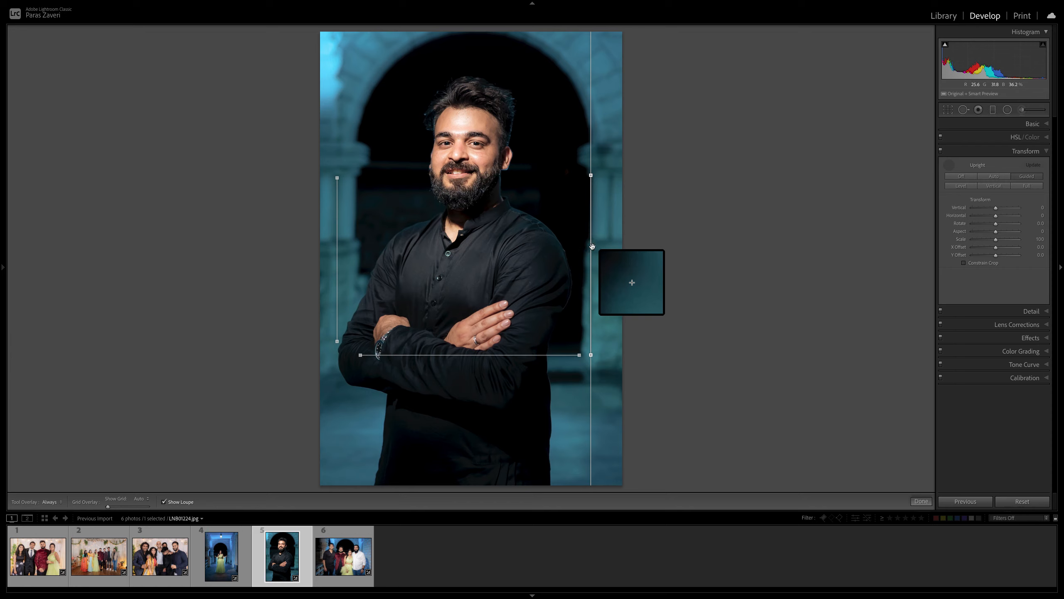
pyautogui.moveTo(591, 355); pyautogui.dragTo(588, 354)
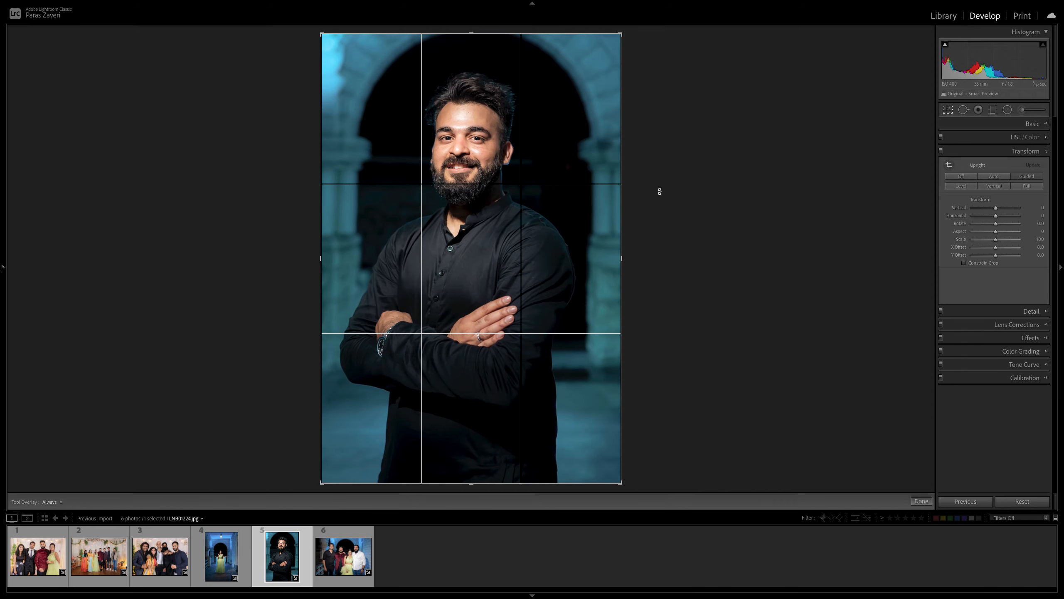
# Step: Crop the fifth photo slightly tighter from its upper-left corner, keeping the original aspect ratio, and apply it
pyautogui.click(948, 110)
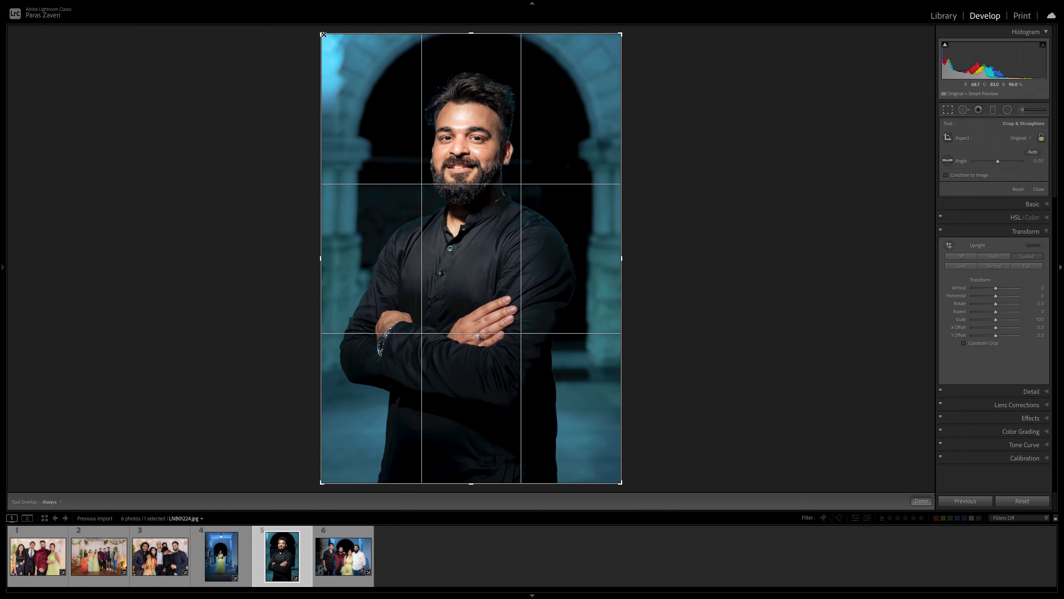
pyautogui.moveTo(323, 33); pyautogui.dragTo(324, 35)
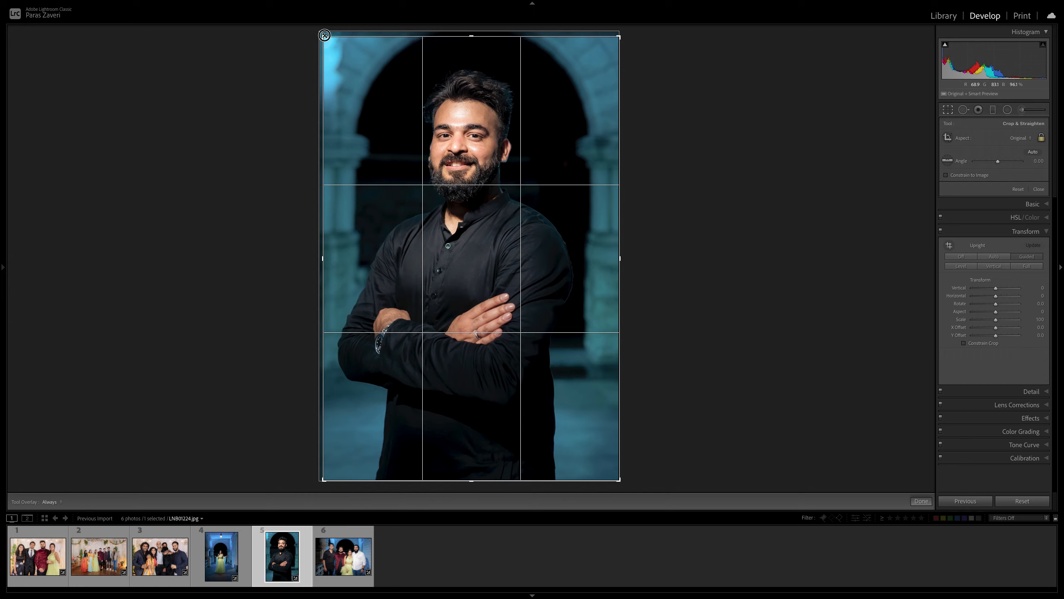
pyautogui.press('Return')
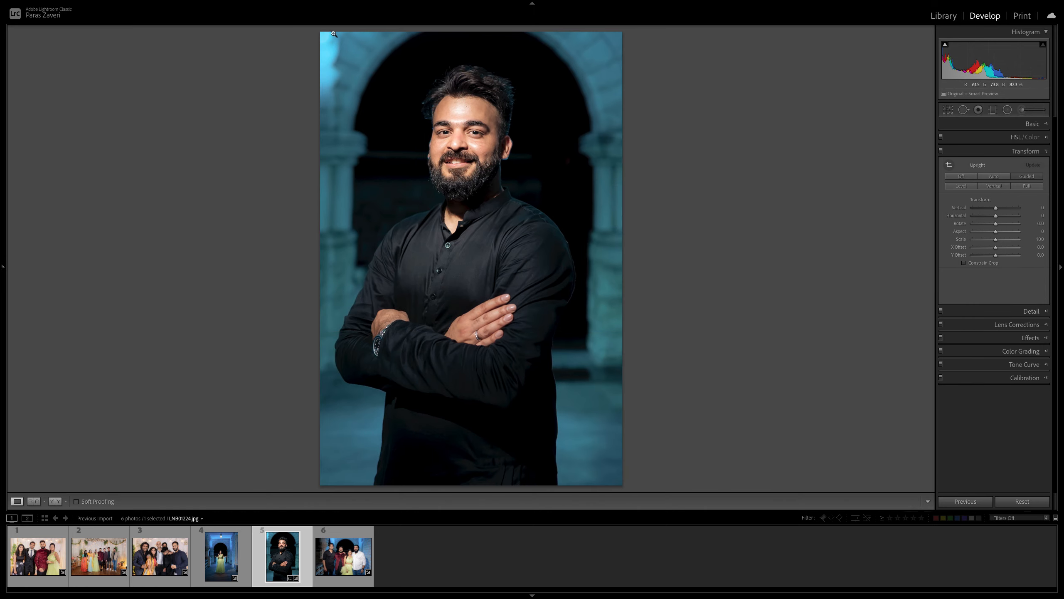
# Step: Straighten the sixth photo with vertical Guided Upright guides along the window frame and the left side of the arch
pyautogui.click(339, 562)
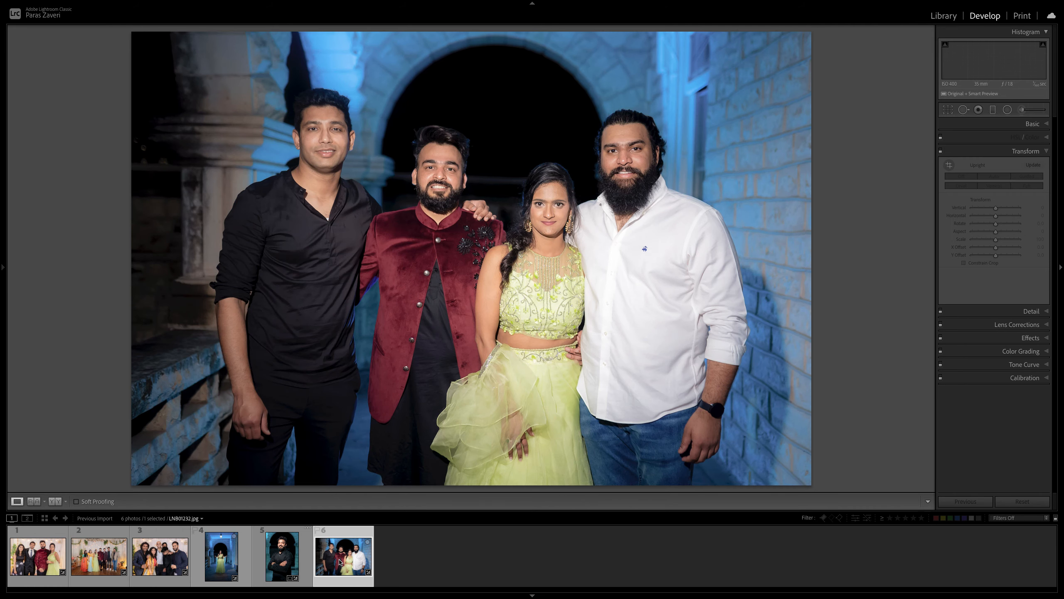
pyautogui.hotkey('shift', 't')
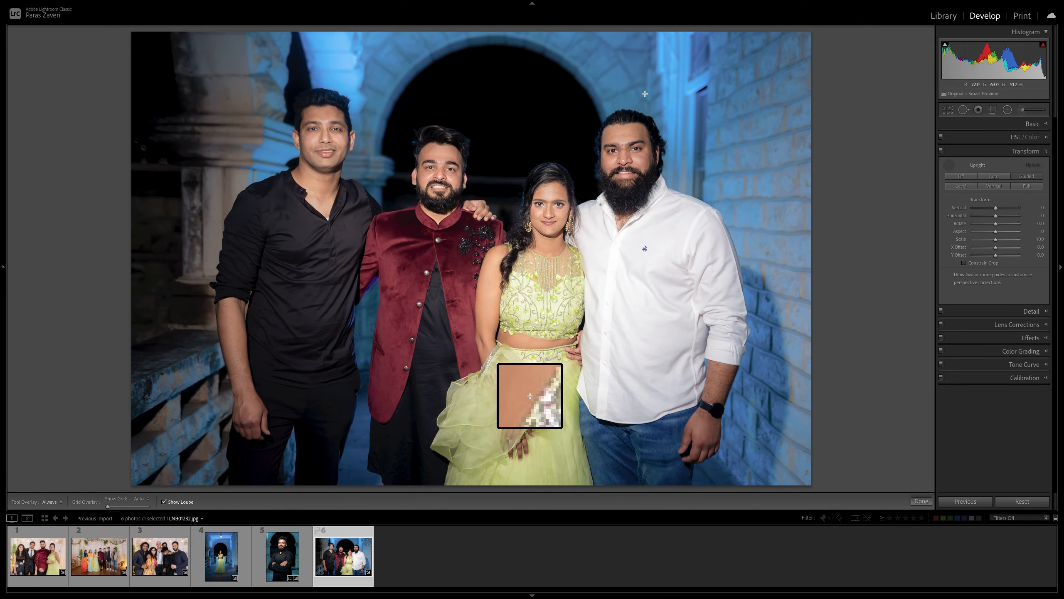
pyautogui.moveTo(710, 44); pyautogui.dragTo(703, 200)
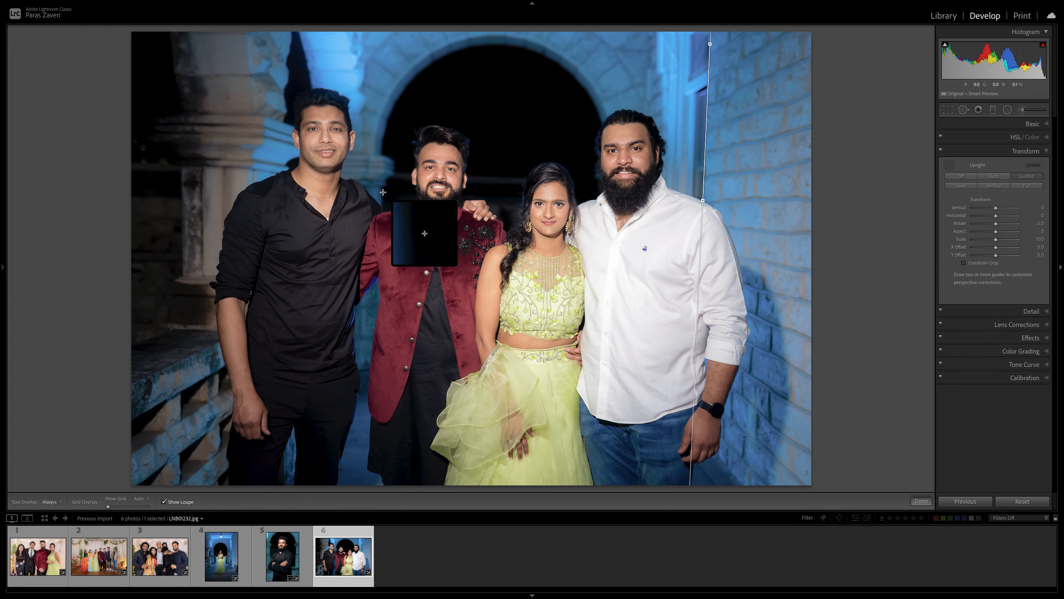
pyautogui.moveTo(382, 190); pyautogui.dragTo(389, 378)
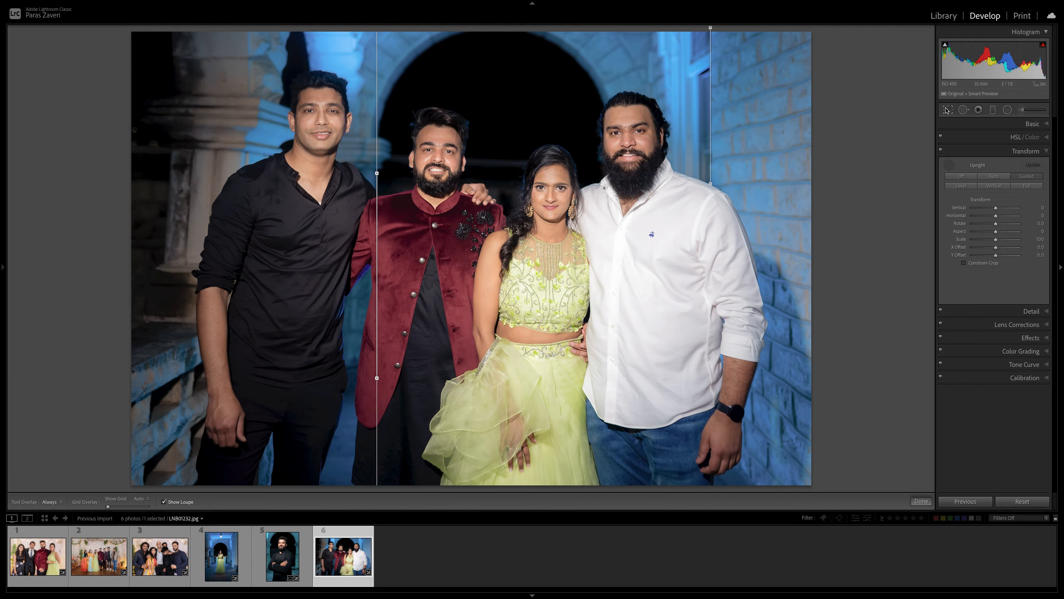
pyautogui.press('r')
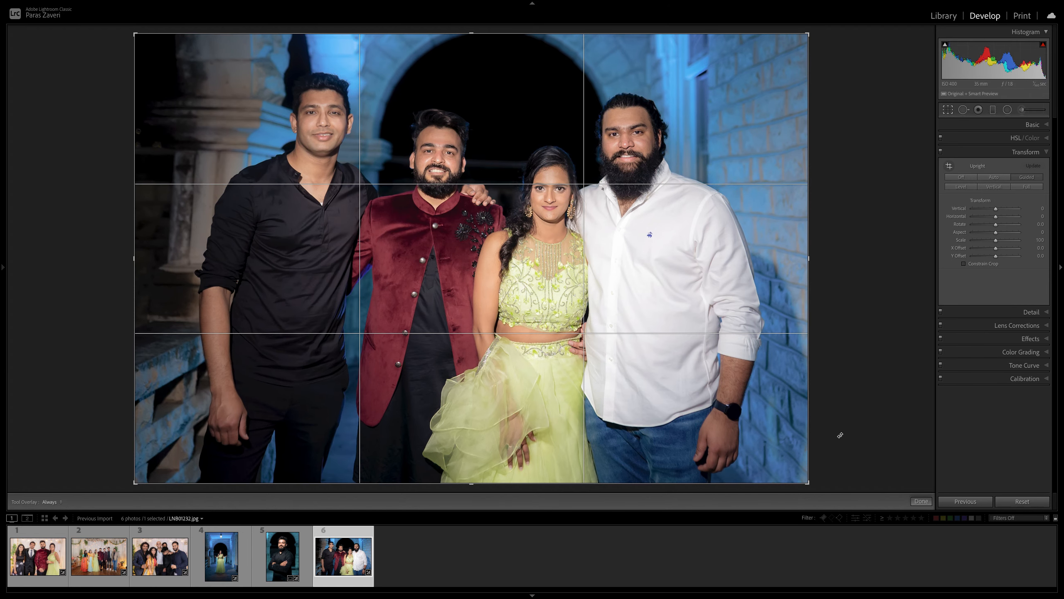
pyautogui.moveTo(819, 489); pyautogui.dragTo(817, 486)
pyautogui.press('Return')
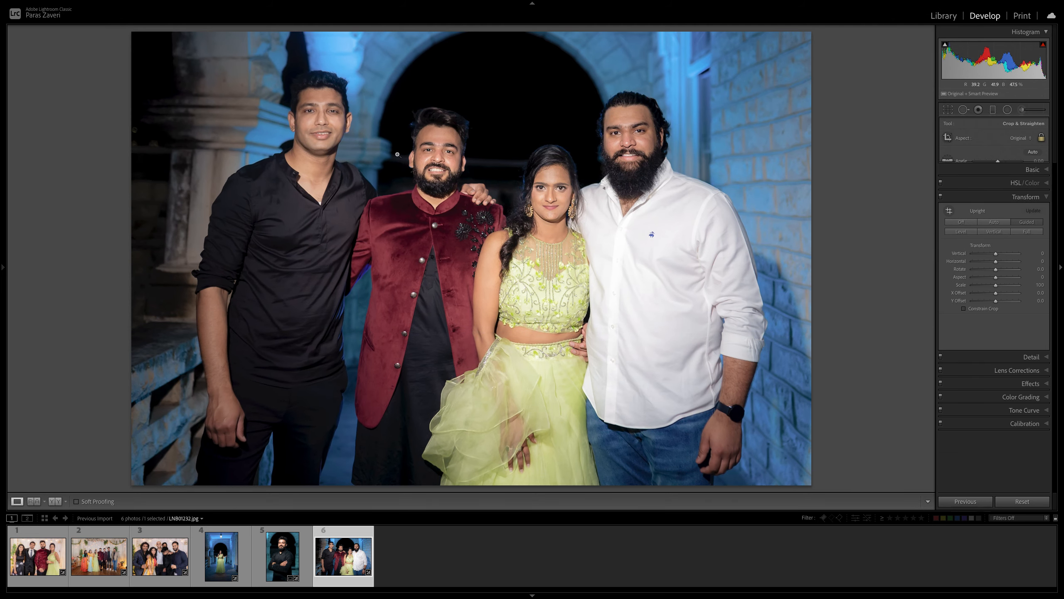
# Step: Add a horizontal Guided Upright guide along the ledge inside the sixth photo's arch and finish the perspective correction
pyautogui.hotkey('shift', 't')
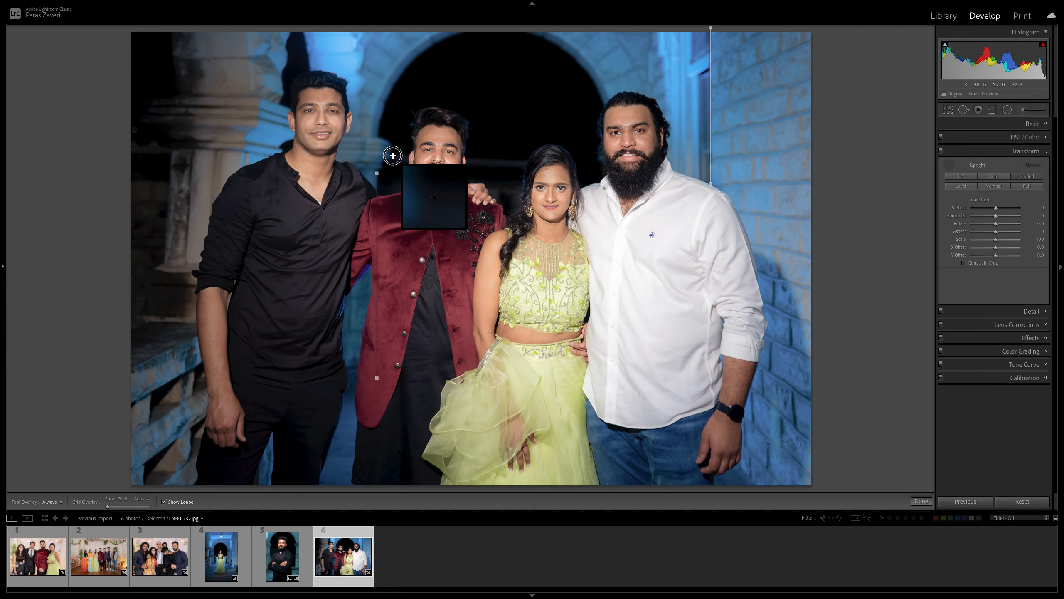
pyautogui.moveTo(393, 155); pyautogui.dragTo(562, 161)
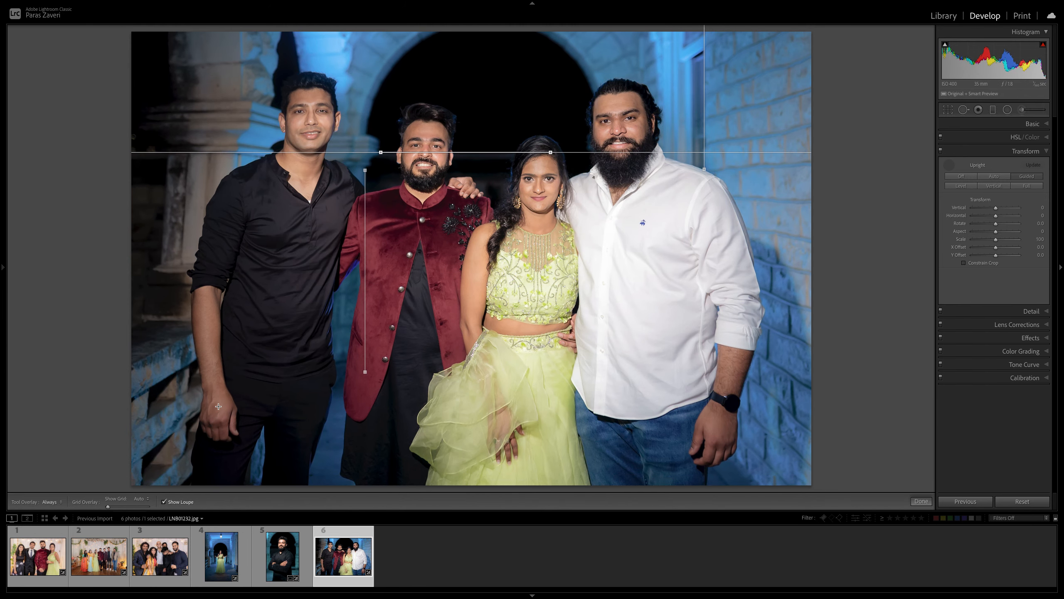
pyautogui.click(924, 501)
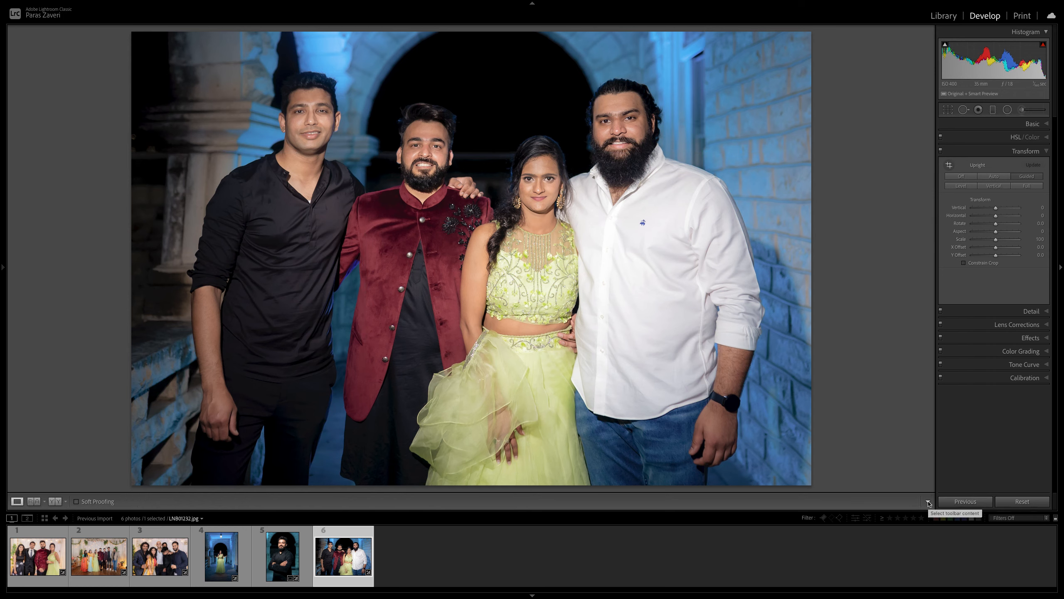
# Step: Compare the sixth photo before and after the perspective correction several times
pyautogui.press('\\')
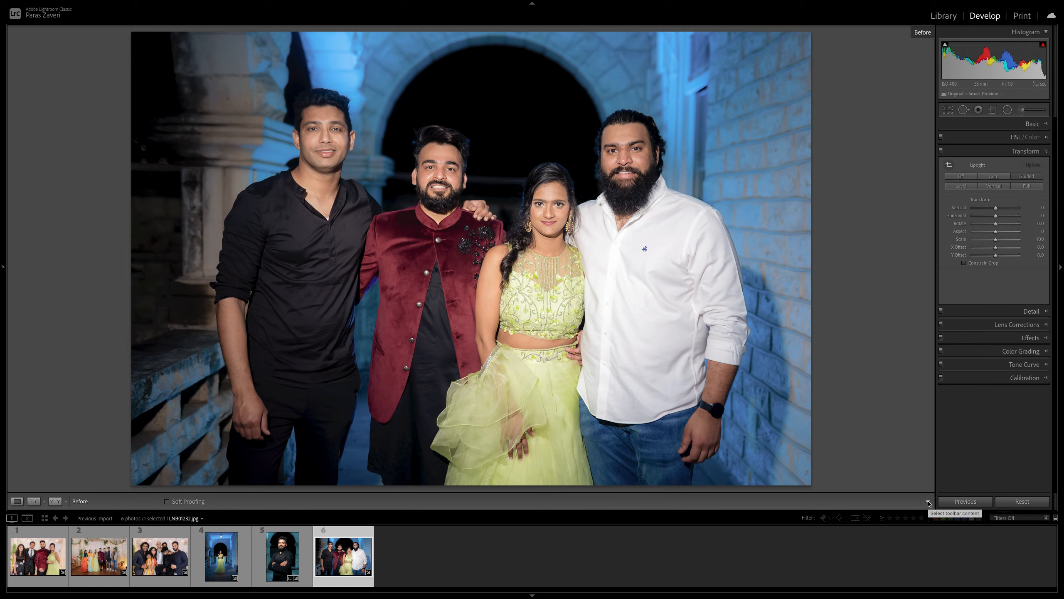
pyautogui.press('\\')
pyautogui.press('\\')
pyautogui.press('\\')
pyautogui.press('\\')
pyautogui.press('\\')
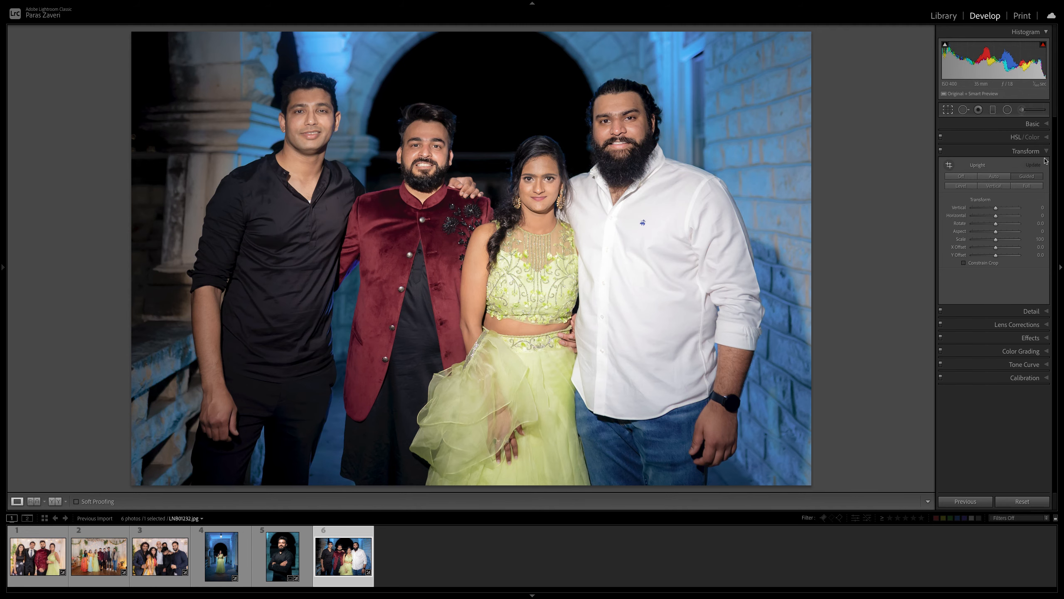
# Step: Move the sixth photo's left vertical guide to the stone pillar's outer edge, pull the horizontal guide's right end inward, and finish the correction
pyautogui.press('r')
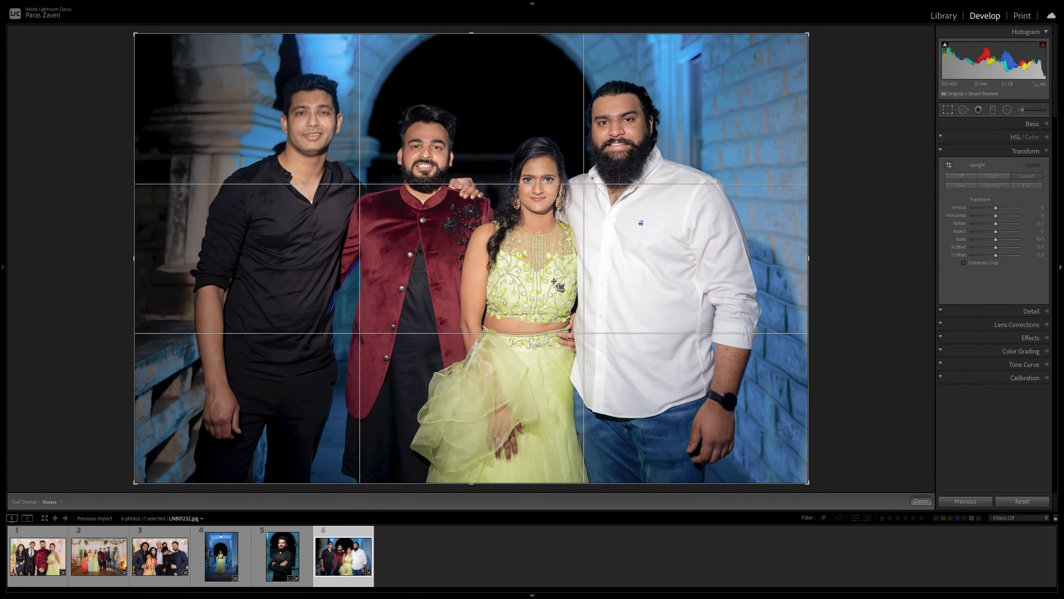
pyautogui.hotkey('shift', 't')
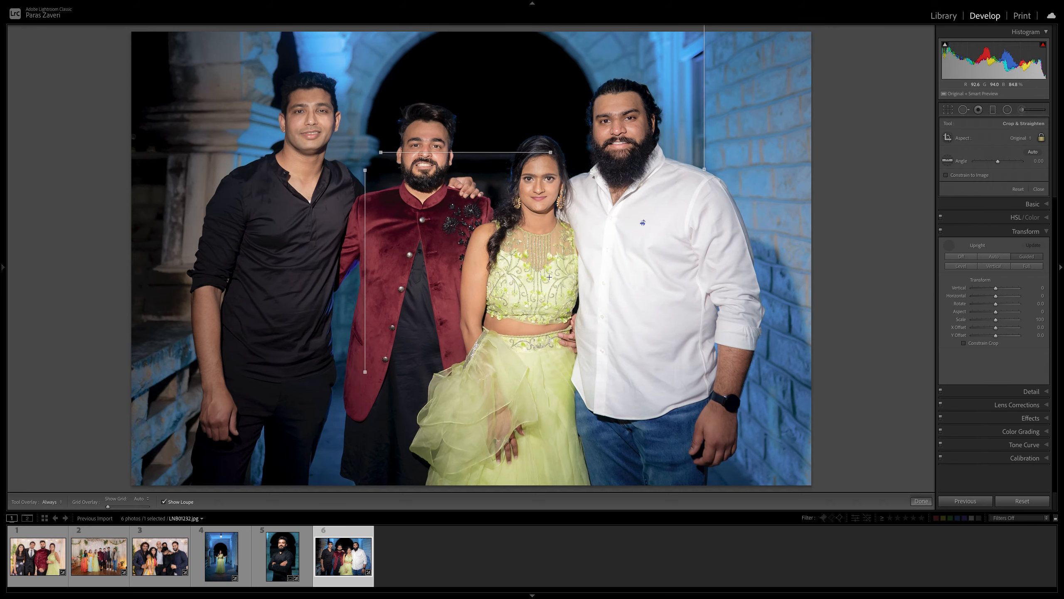
pyautogui.moveTo(364, 215); pyautogui.dragTo(168, 200)
pyautogui.moveTo(167, 355)
pyautogui.mouseDown()
pyautogui.moveTo(155, 355)
pyautogui.moveTo(169, 358)
pyautogui.mouseUp()
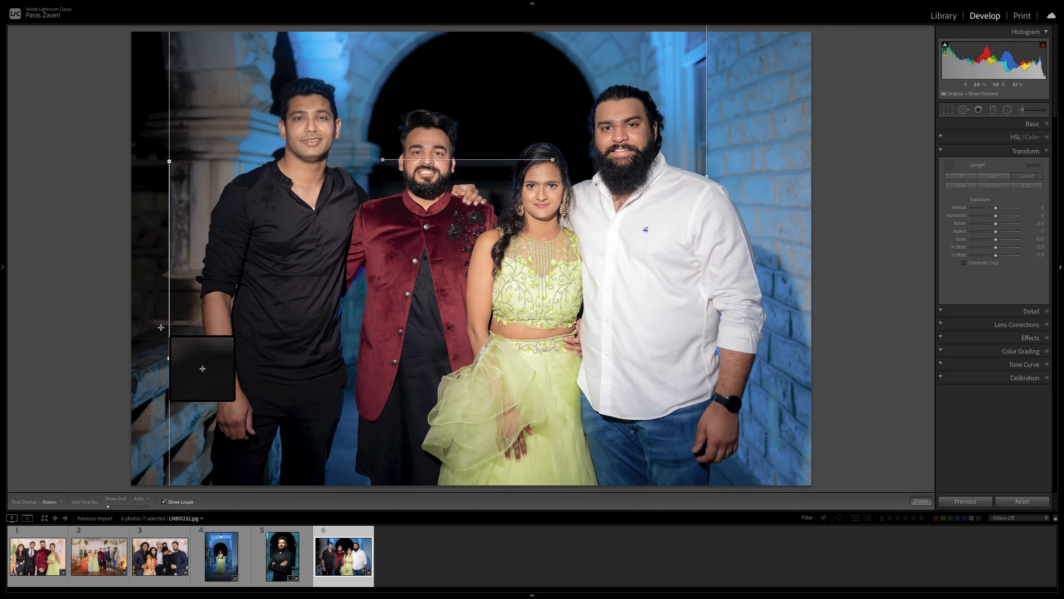
pyautogui.moveTo(553, 159); pyautogui.dragTo(502, 160)
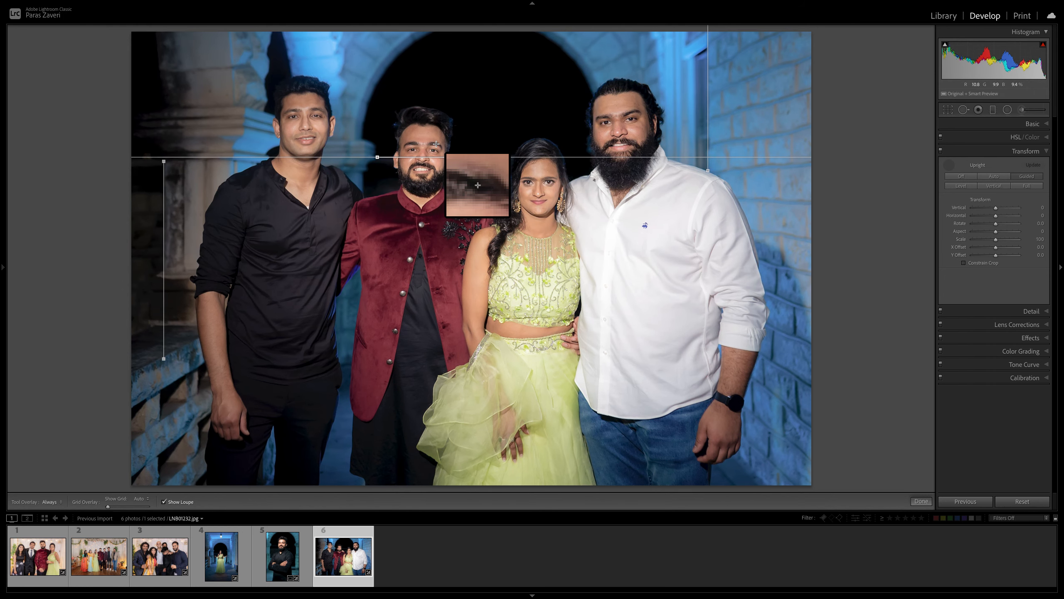
pyautogui.click(921, 501)
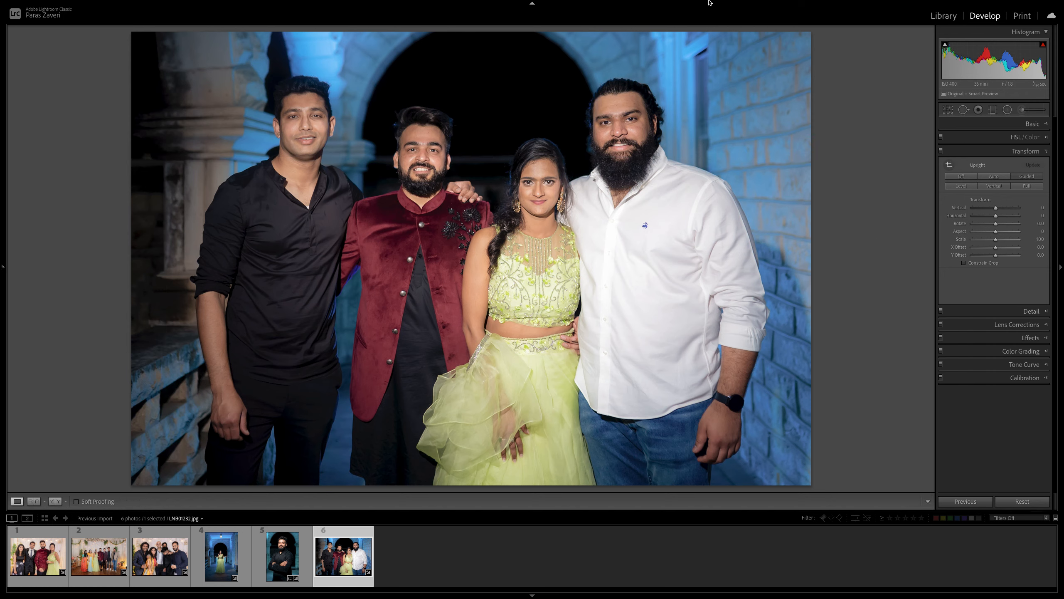
pyautogui.moveTo(820, 4)
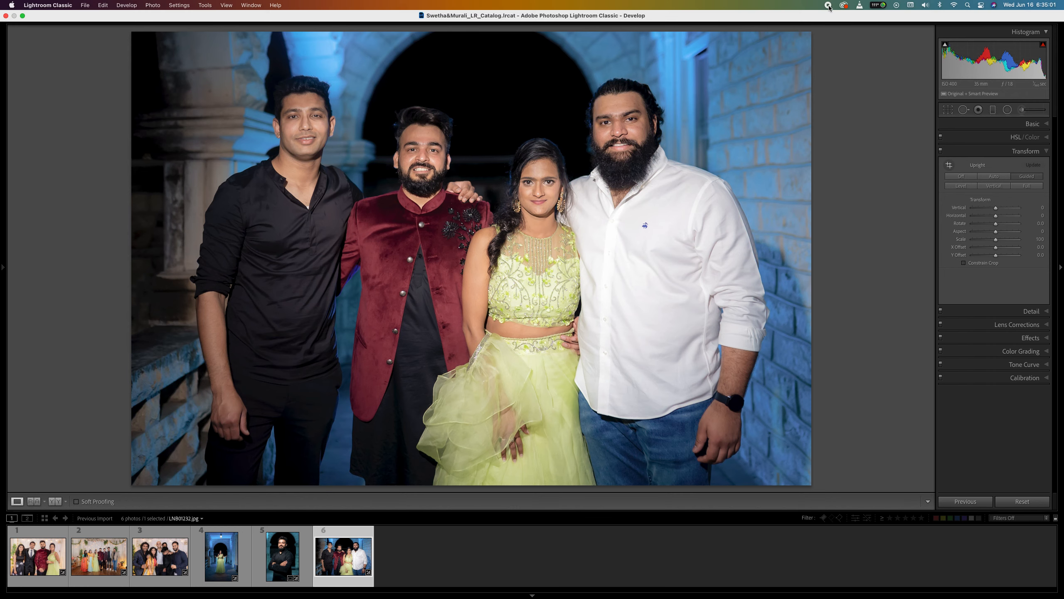